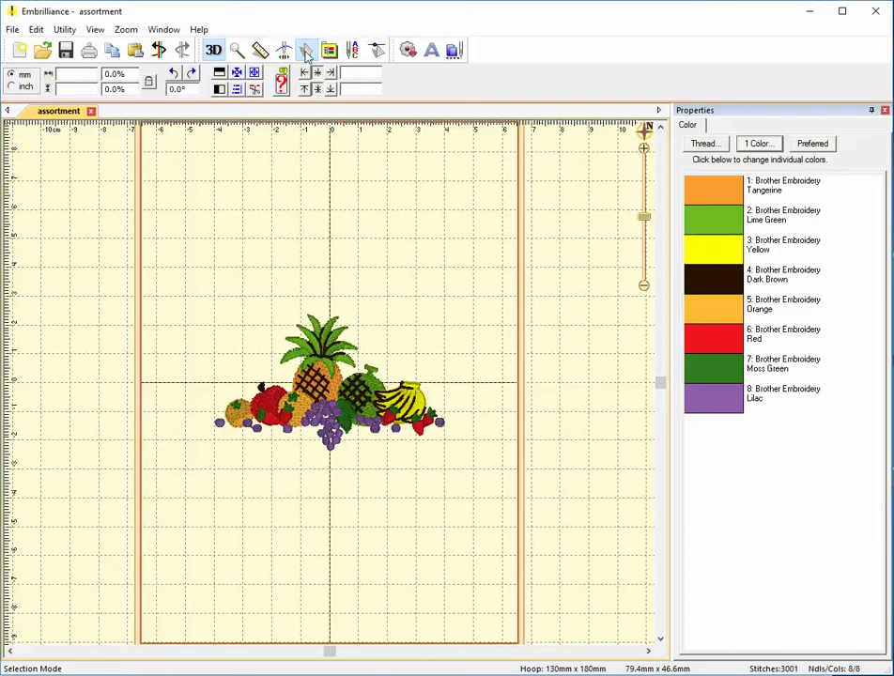
# - Change the design's third thread to Brother Embroidery 205 Yellow and show the Objects window
pyautogui.click(308, 303)
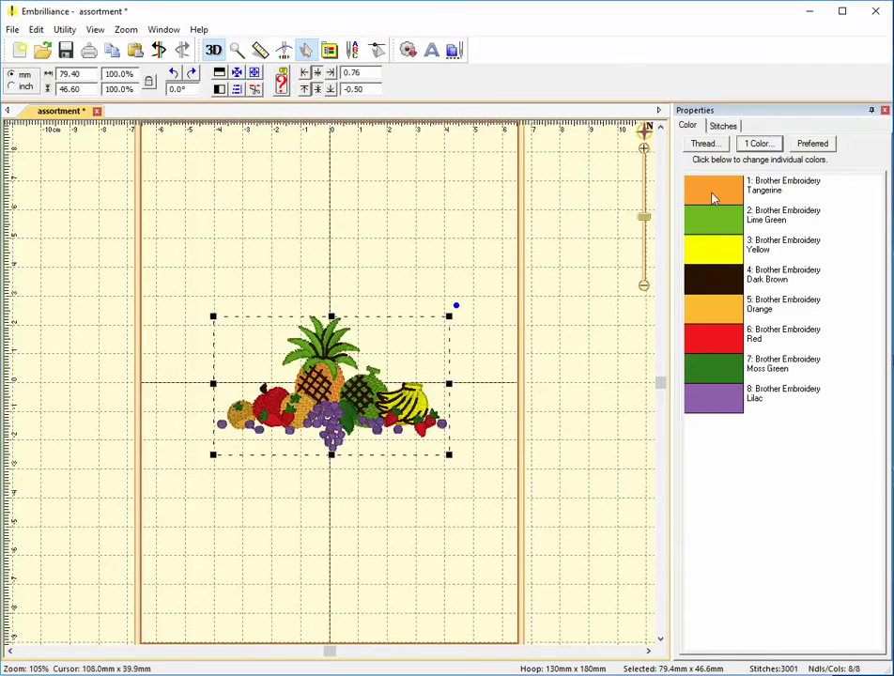
pyautogui.click(723, 261)
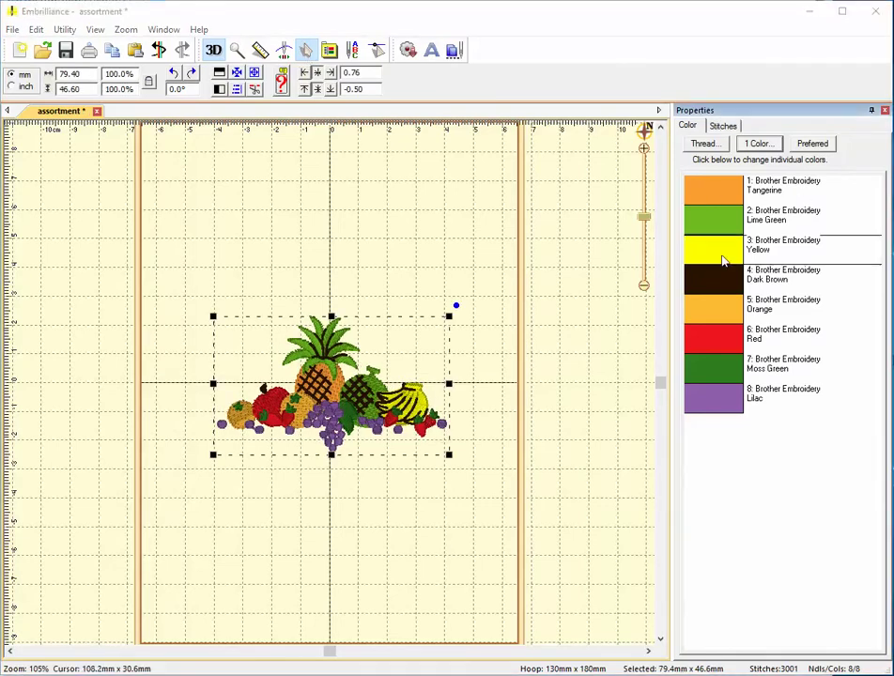
pyautogui.click(542, 260)
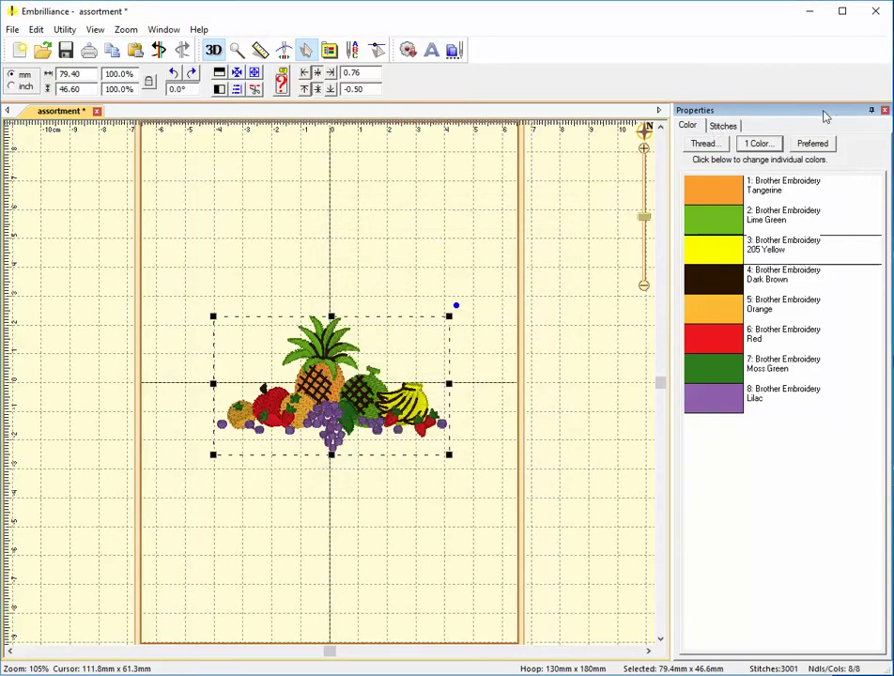
pyautogui.click(60, 31)
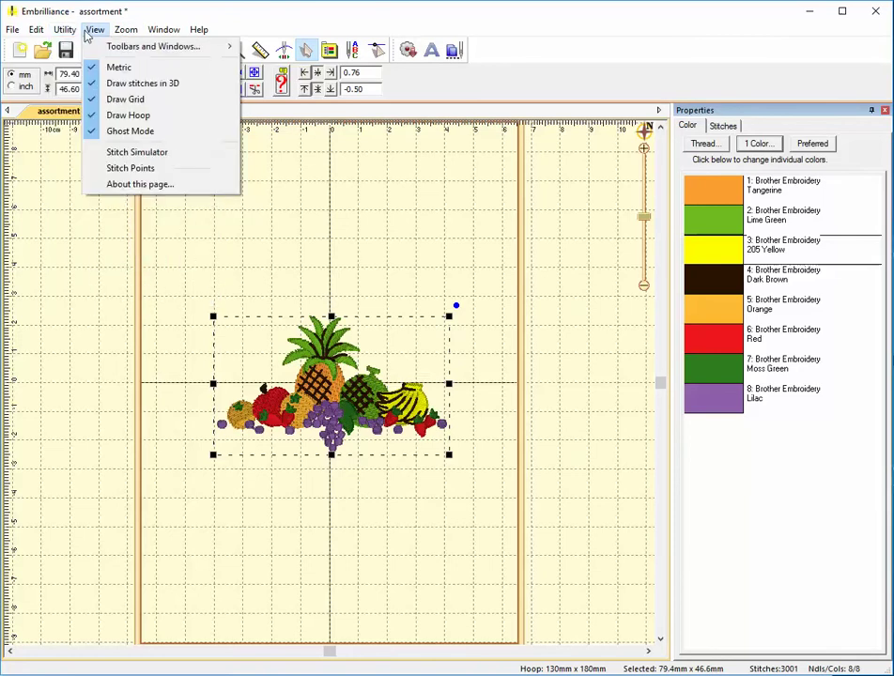
pyautogui.moveTo(153, 46)
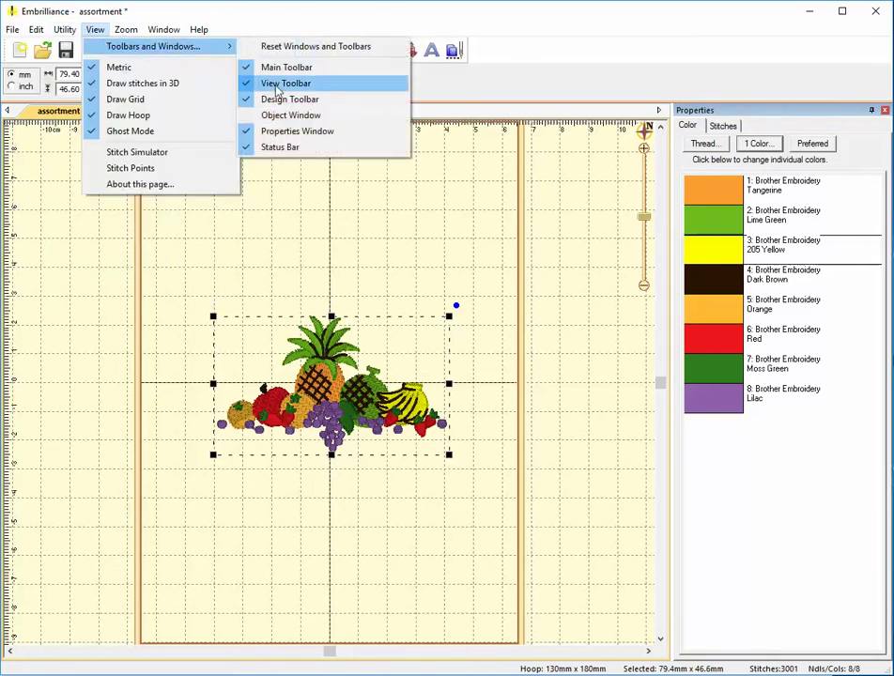
# - Expand the assortment in the Objects list and select the 205 Yellow banana object
pyautogui.click(256, 115)
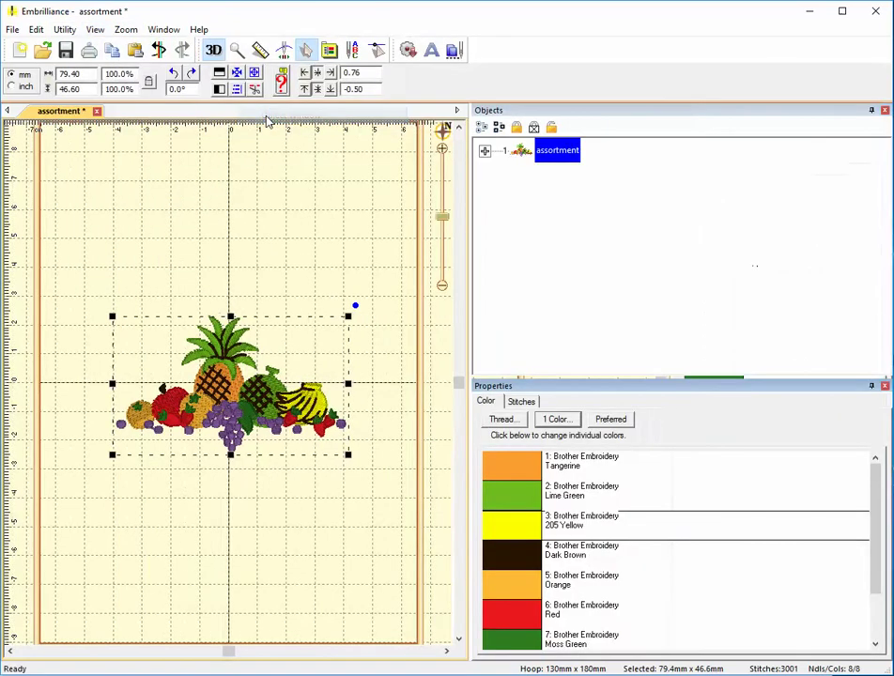
pyautogui.click(484, 151)
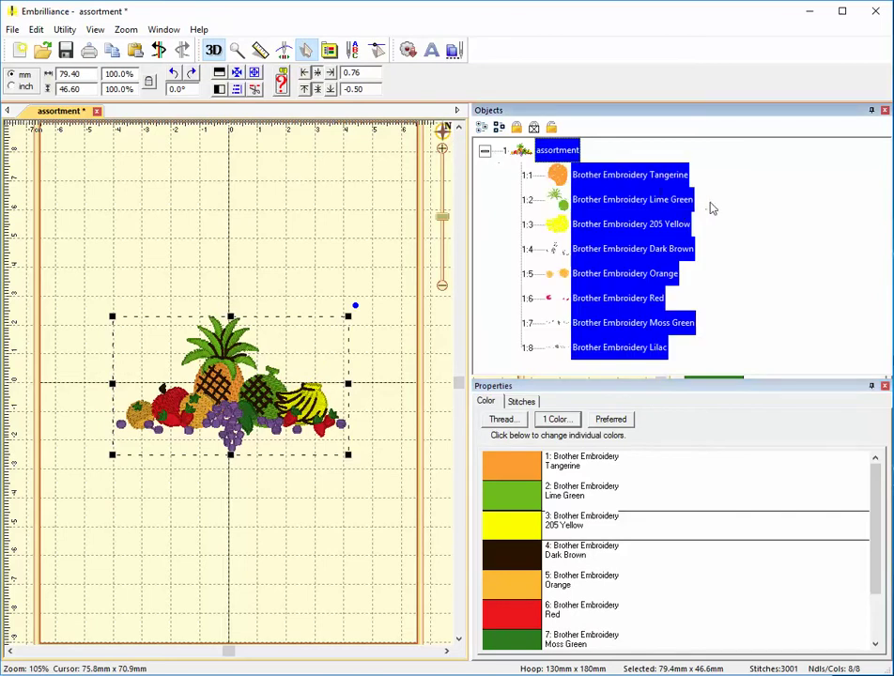
pyautogui.click(715, 240)
pyautogui.click(639, 230)
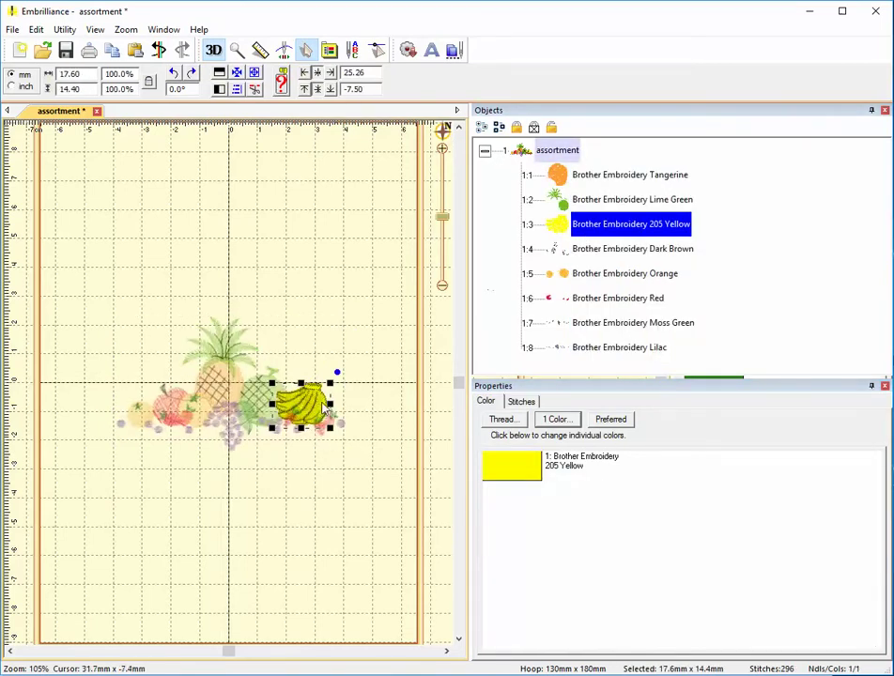
# - Copy the 205 Yellow banana bunch to the clipboard
pyautogui.rightClick(610, 232)
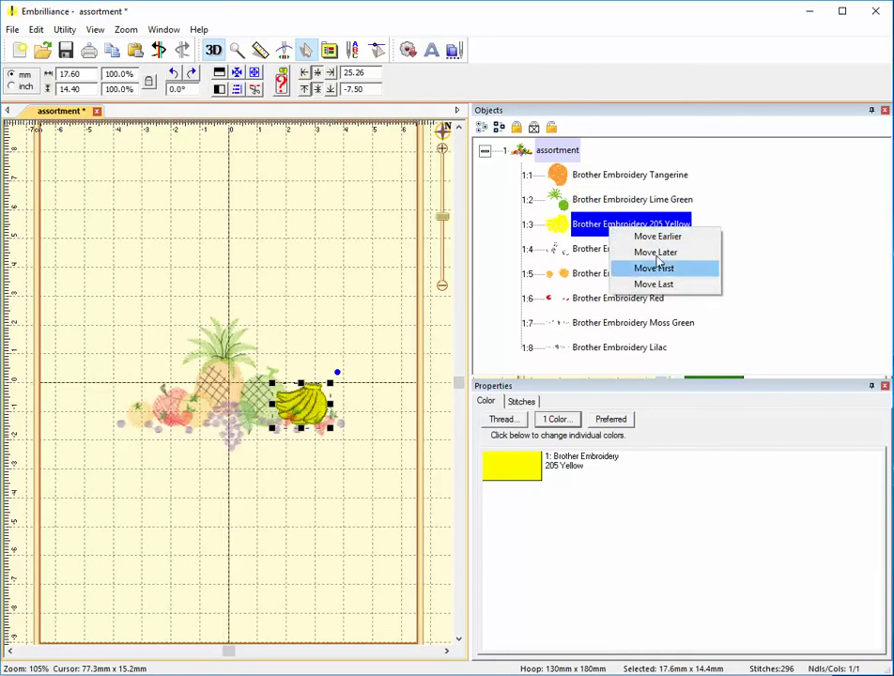
pyautogui.click(745, 218)
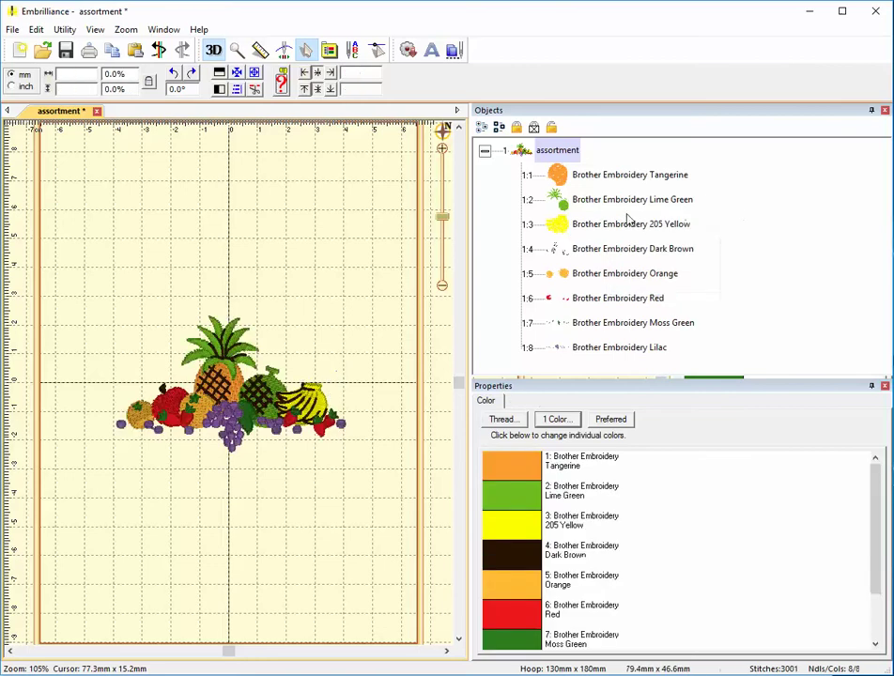
pyautogui.click(628, 226)
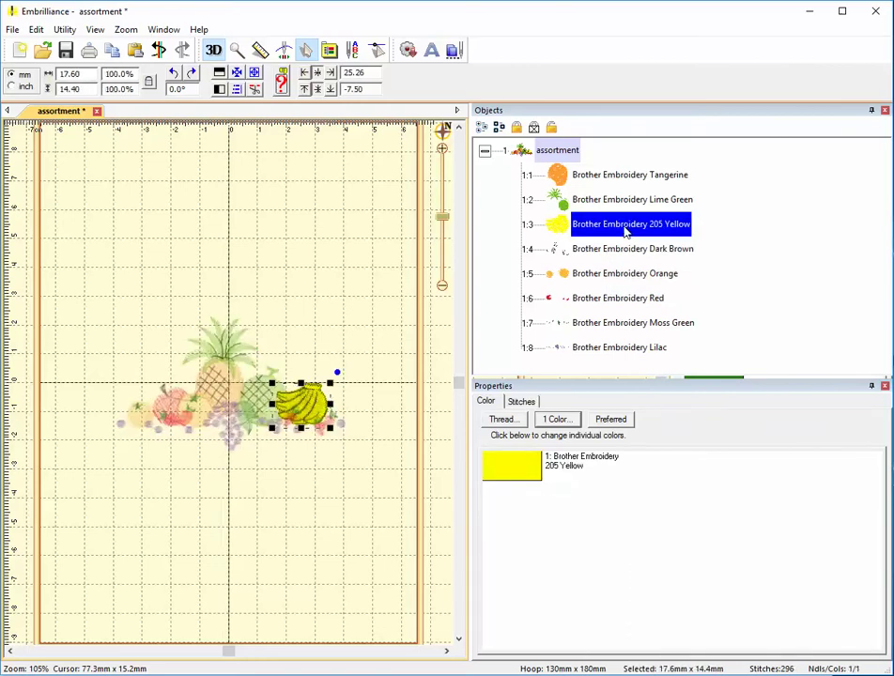
pyautogui.click(36, 29)
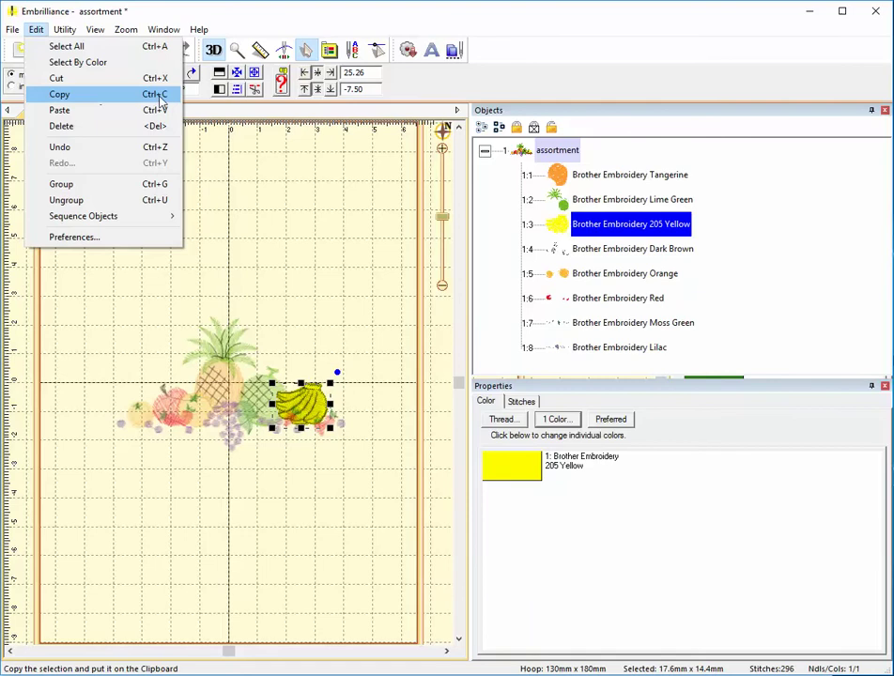
pyautogui.click(106, 94)
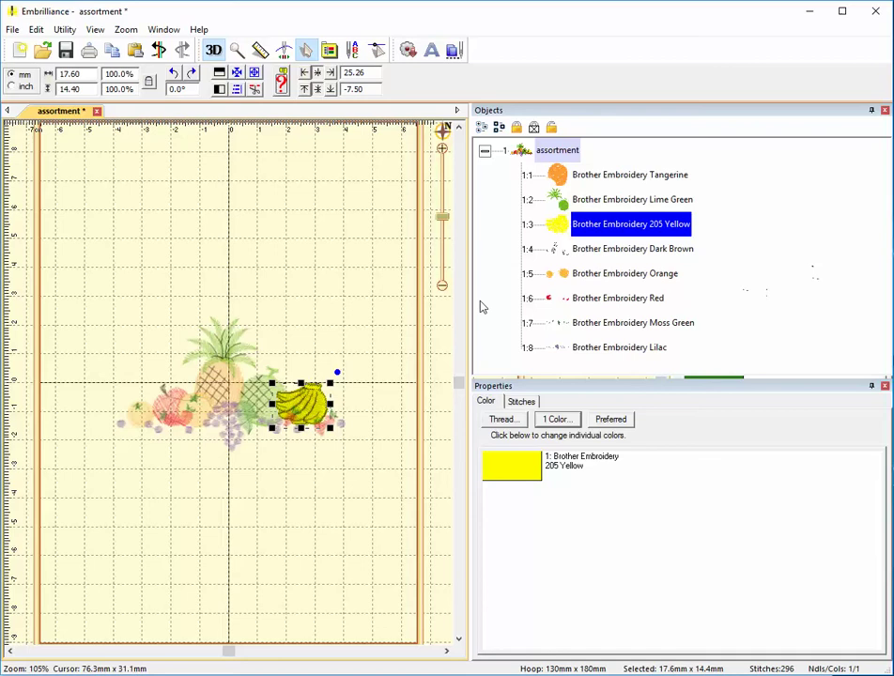
# - Paste a copy of the yellow banana bunch and drag it to the design's left end
pyautogui.click(318, 306)
pyautogui.hotkey('ctrl', 'v')
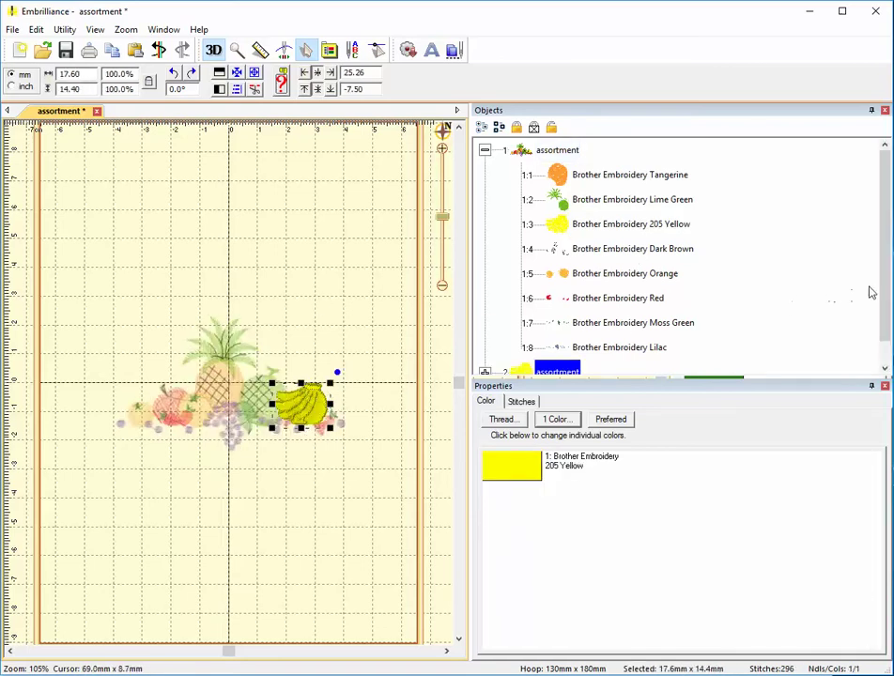
pyautogui.scroll(-1, 871, 293)
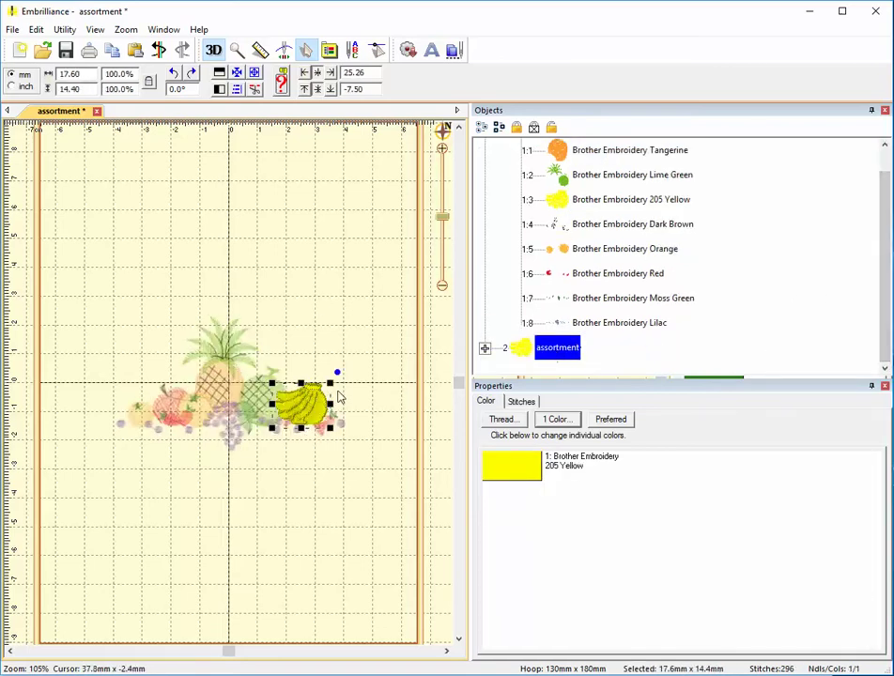
pyautogui.moveTo(303, 406); pyautogui.dragTo(322, 384)
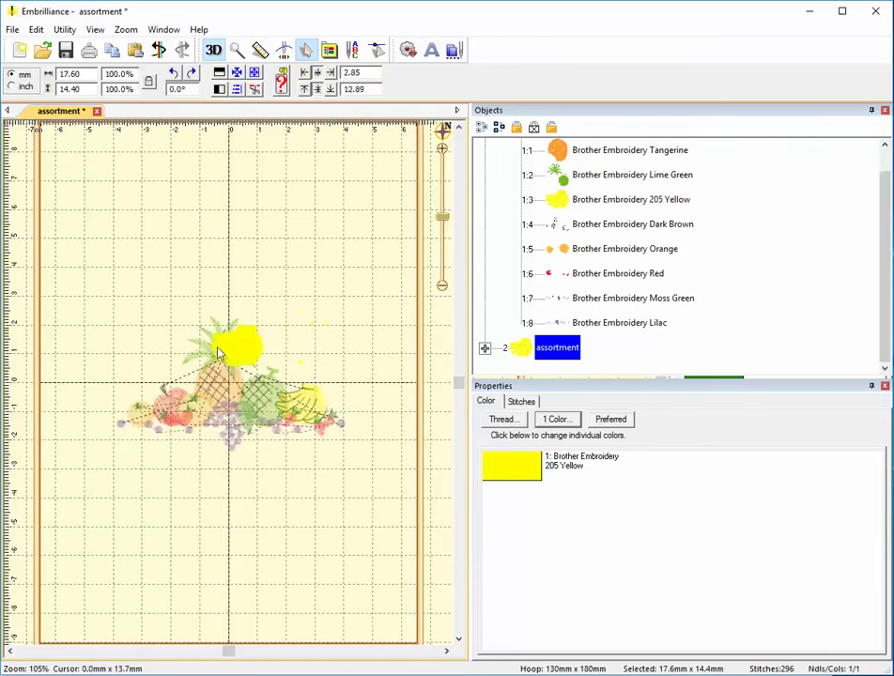
pyautogui.moveTo(323, 384); pyautogui.dragTo(134, 385)
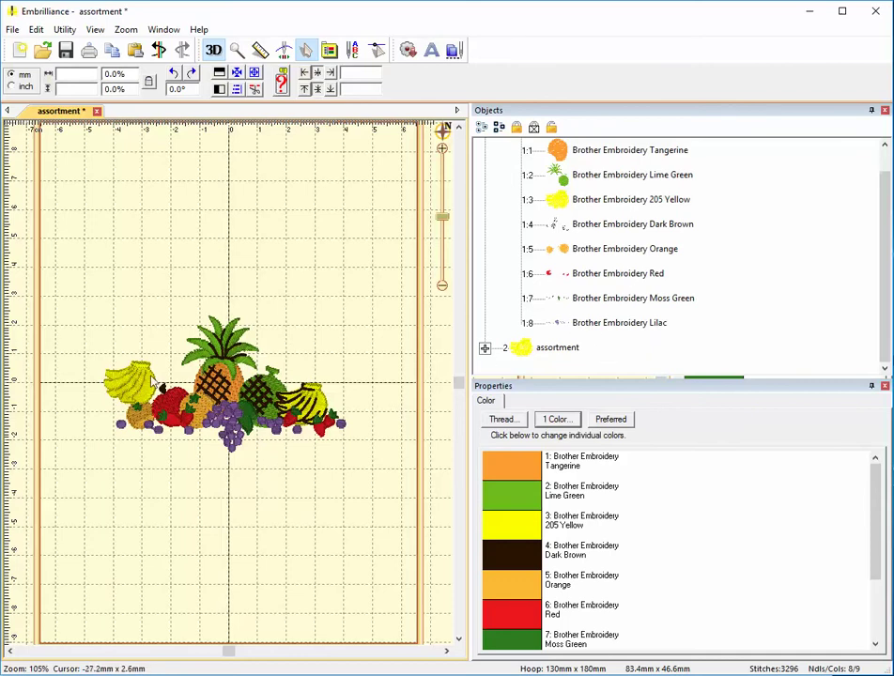
# - Delete the Lilac grape cluster, leaving seven thread colours
pyautogui.click(601, 230)
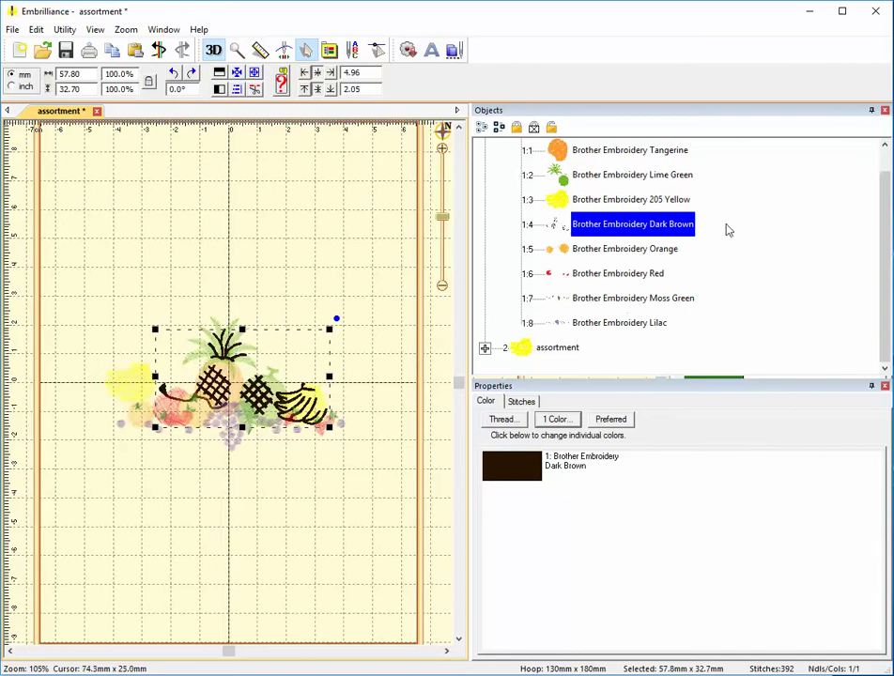
pyautogui.keyDown('ctrl'); pyautogui.click(611, 224); pyautogui.keyUp('ctrl')
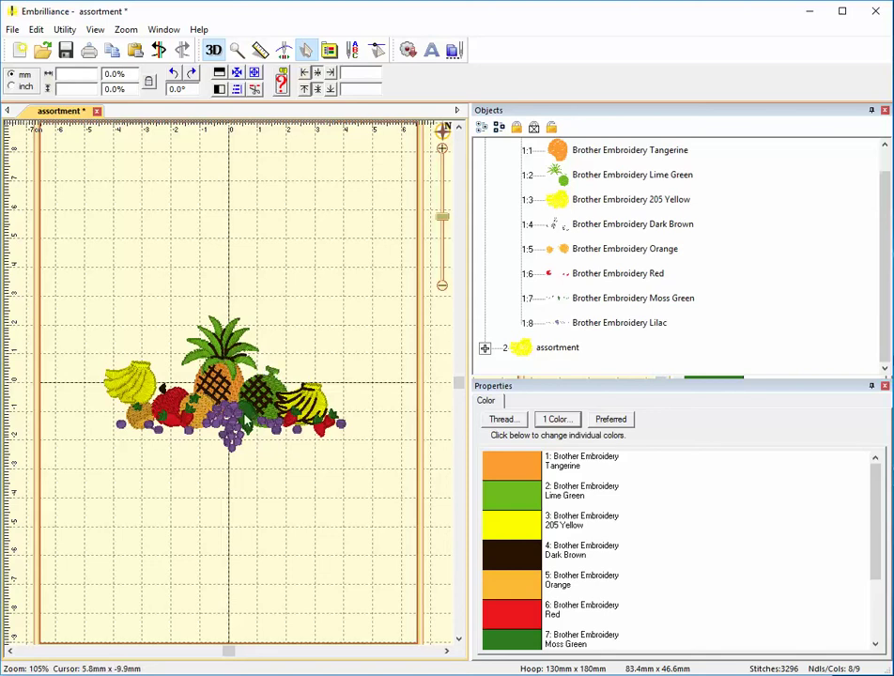
pyautogui.click(230, 425)
pyautogui.click(722, 259)
pyautogui.click(558, 326)
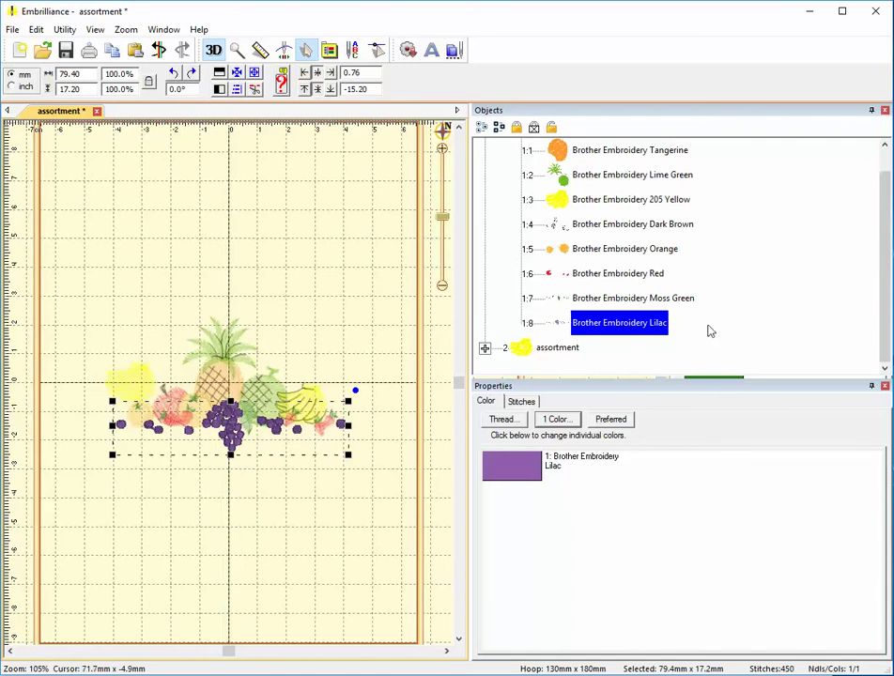
pyautogui.press('Delete')
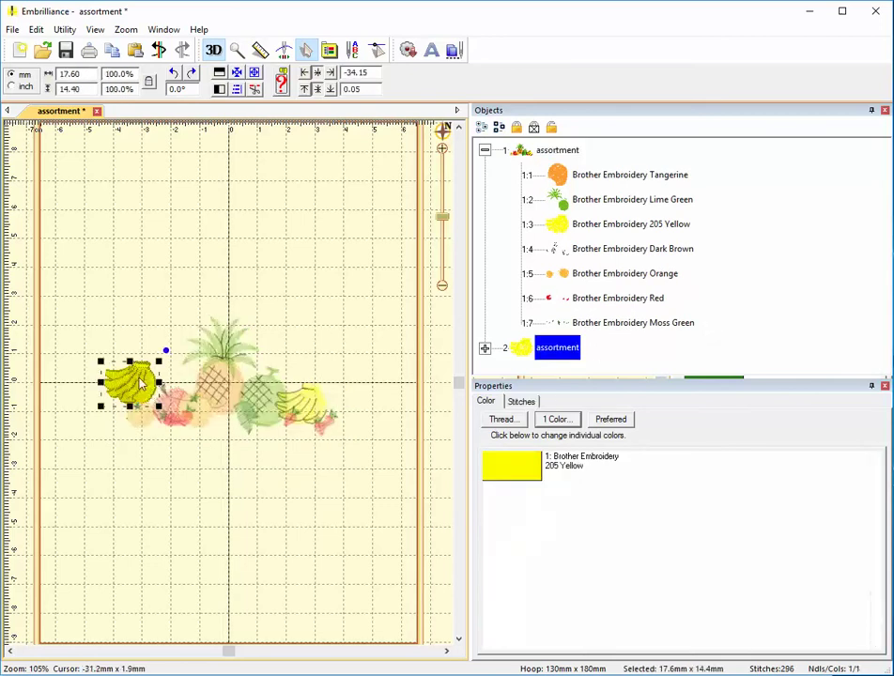
# - Nudge the pasted banana bunch into place beside the other fruit
pyautogui.moveTo(139, 380)
pyautogui.mouseDown()
pyautogui.moveTo(161, 383)
pyautogui.moveTo(148, 379)
pyautogui.mouseUp()
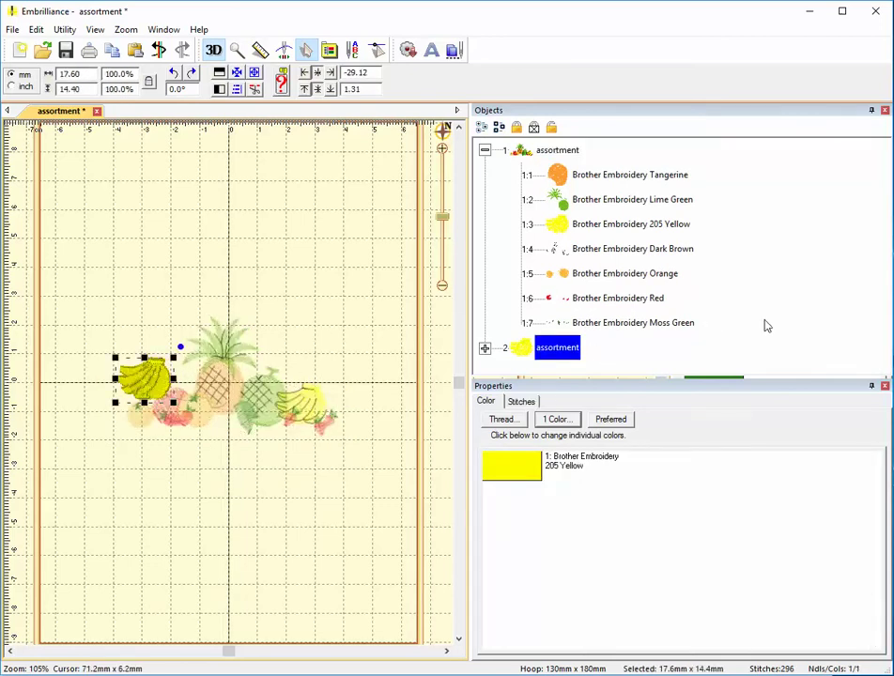
pyautogui.click(692, 308)
pyautogui.click(601, 249)
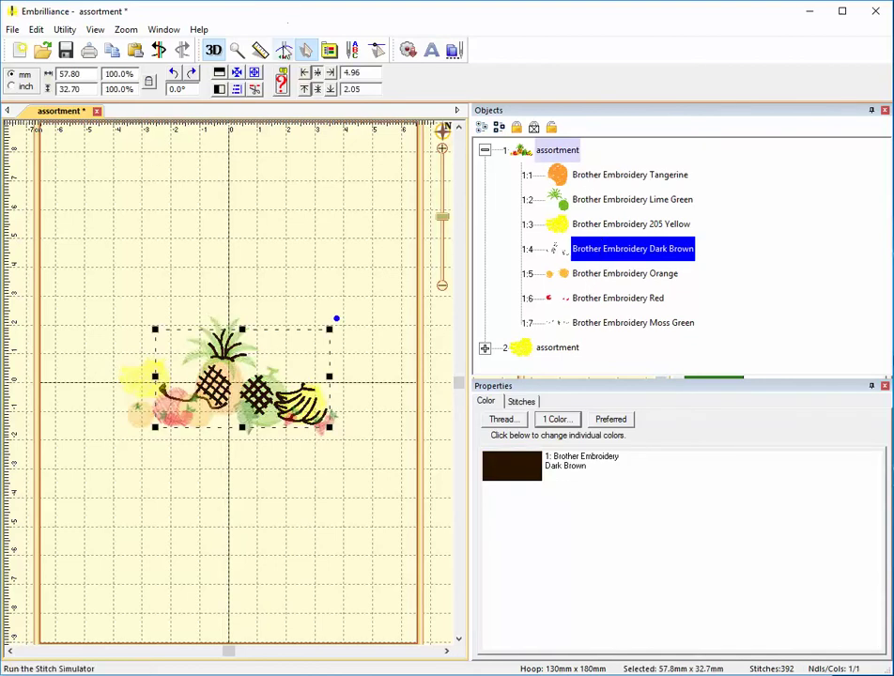
# - Run the stitch simulator and rewind the playback to stitch 1436
pyautogui.click(284, 50)
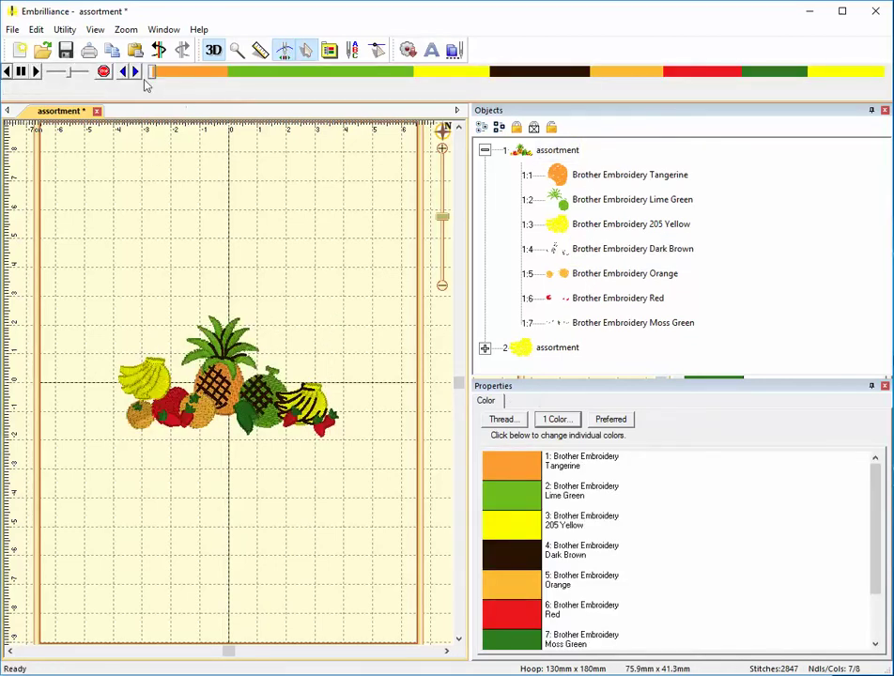
pyautogui.moveTo(150, 72); pyautogui.dragTo(525, 75)
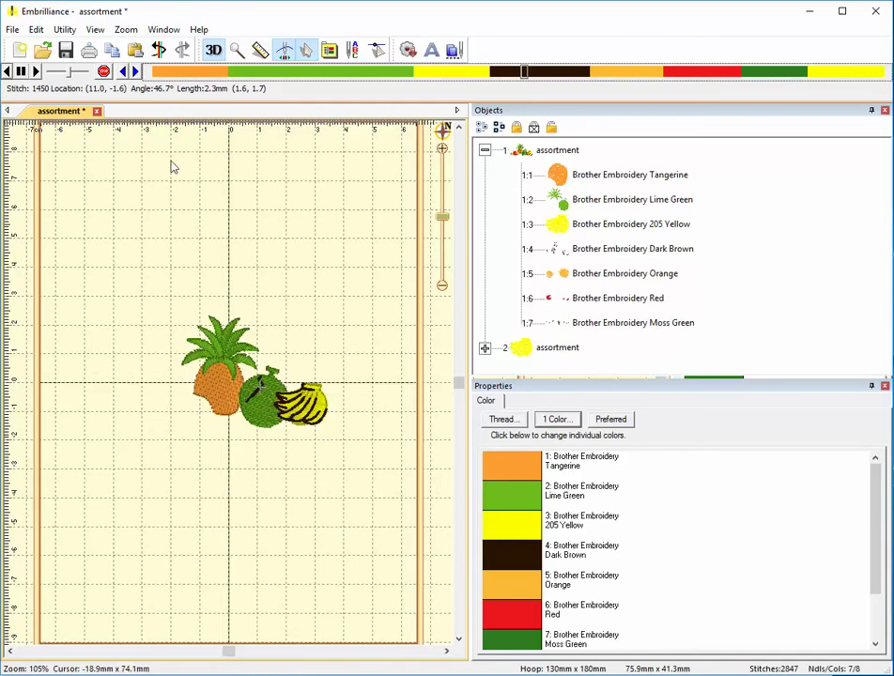
pyautogui.click(123, 72)
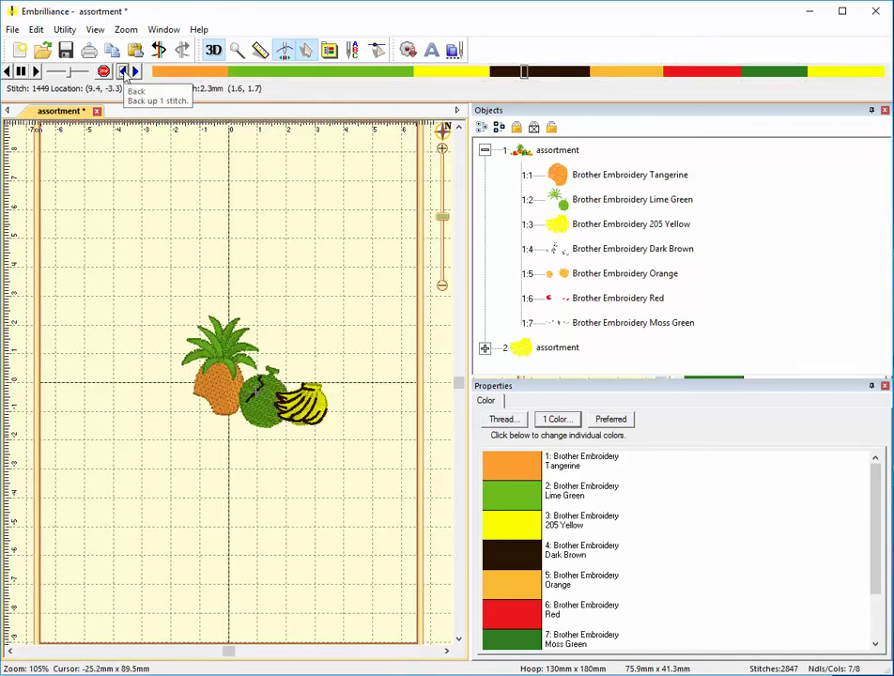
pyautogui.click(123, 73)
pyautogui.click(123, 72)
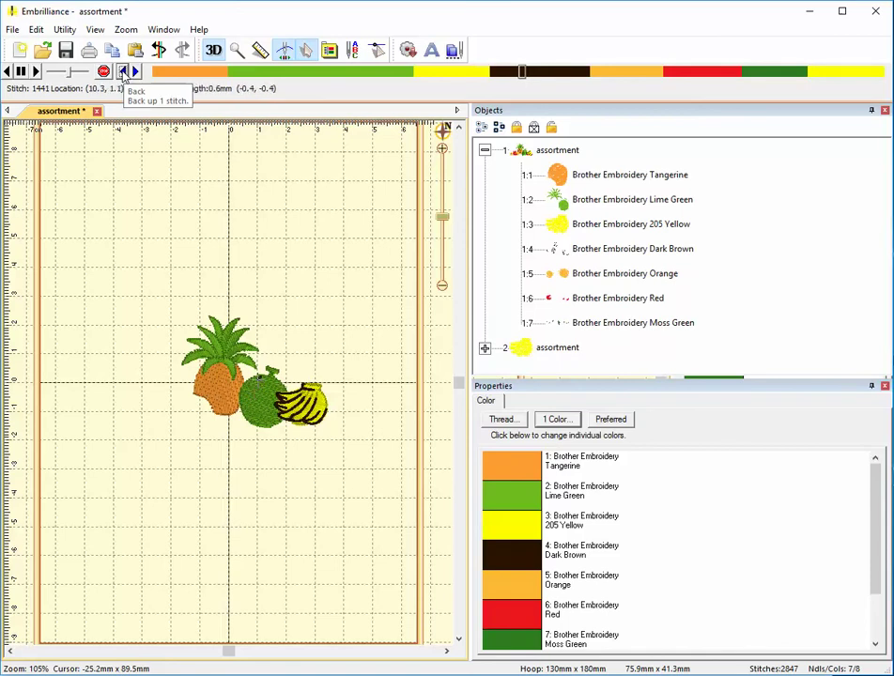
pyautogui.click(123, 72)
pyautogui.click(123, 73)
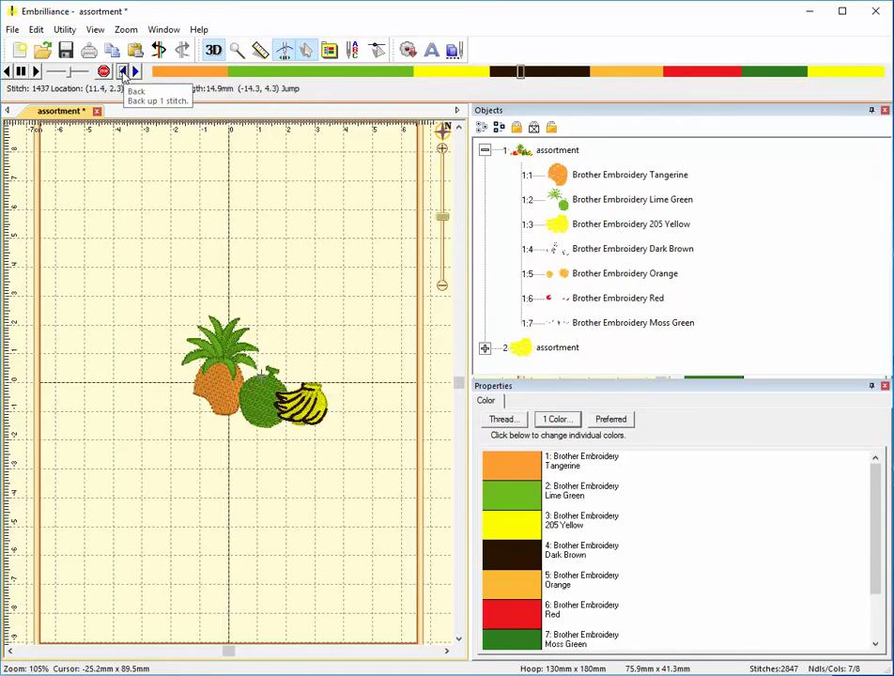
pyautogui.click(123, 73)
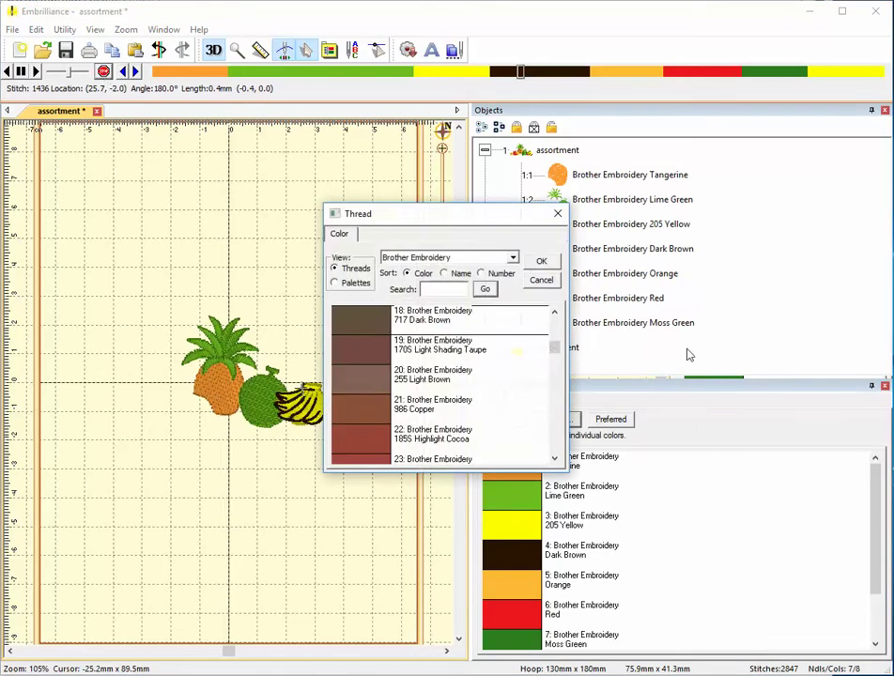
# - Insert Brother Embroidery 005 Silver as a new colour stop after Dark Brown
pyautogui.moveTo(558, 348)
pyautogui.mouseDown()
pyautogui.moveTo(552, 373)
pyautogui.moveTo(554, 343)
pyautogui.mouseUp()
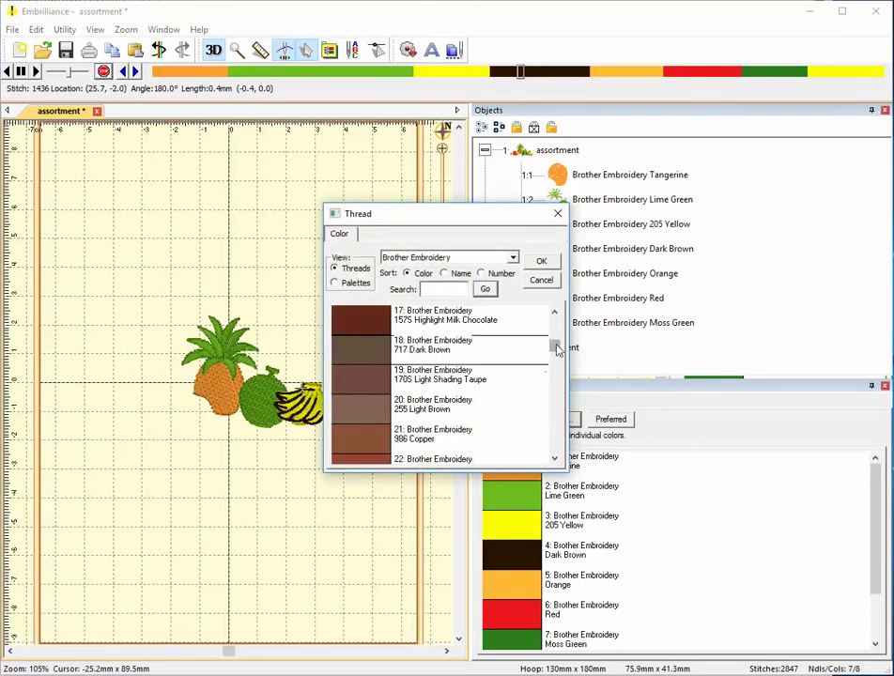
pyautogui.scroll(5, 403, 343)
pyautogui.click(373, 321)
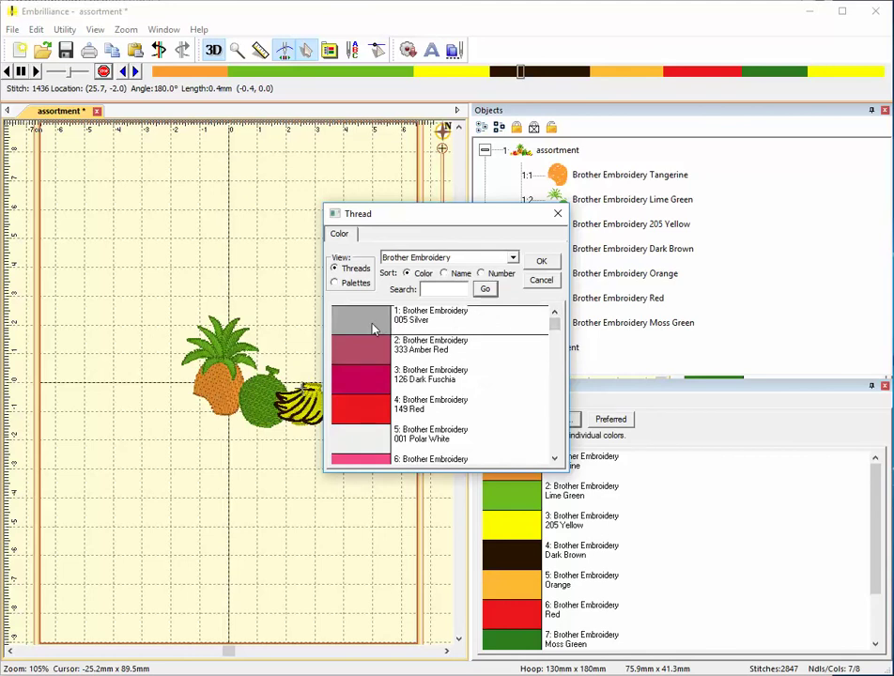
pyautogui.click(541, 261)
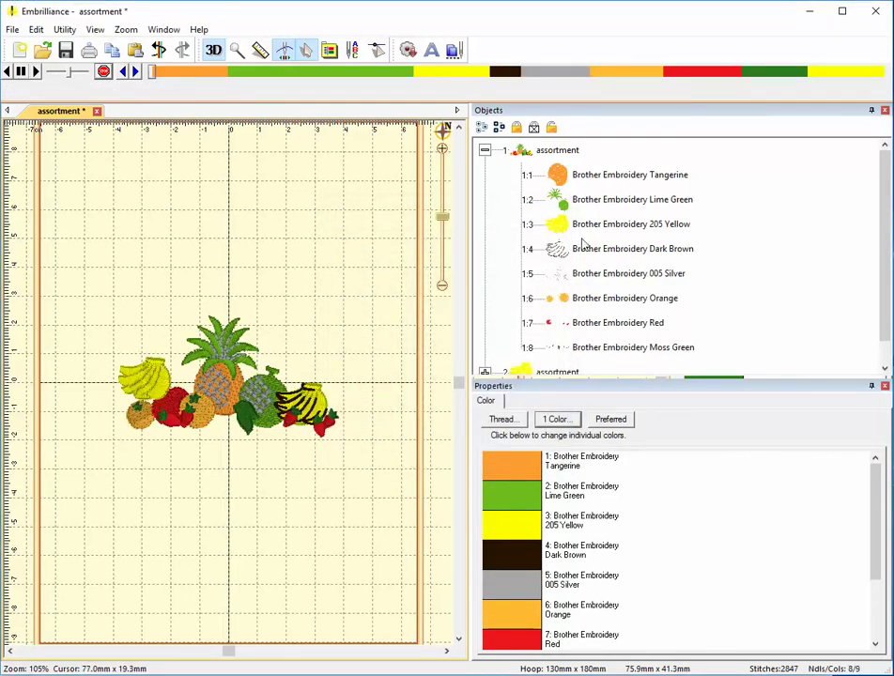
# - Drag the dark brown banana outline left onto the new banana bunch and zoom in
pyautogui.click(560, 260)
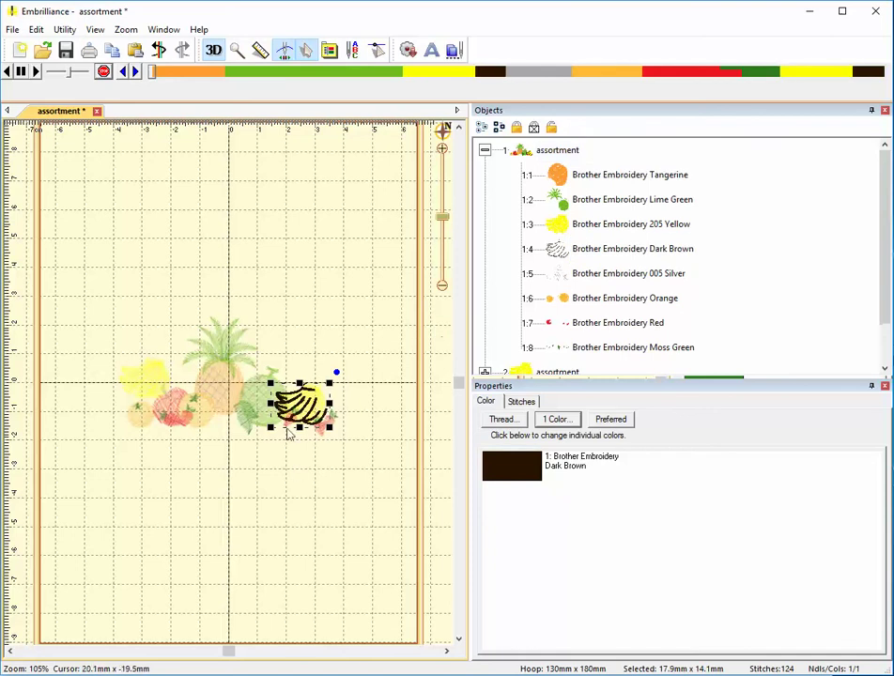
pyautogui.moveTo(310, 396)
pyautogui.mouseDown()
pyautogui.moveTo(297, 355)
pyautogui.moveTo(257, 325)
pyautogui.moveTo(178, 347)
pyautogui.moveTo(152, 372)
pyautogui.mouseUp()
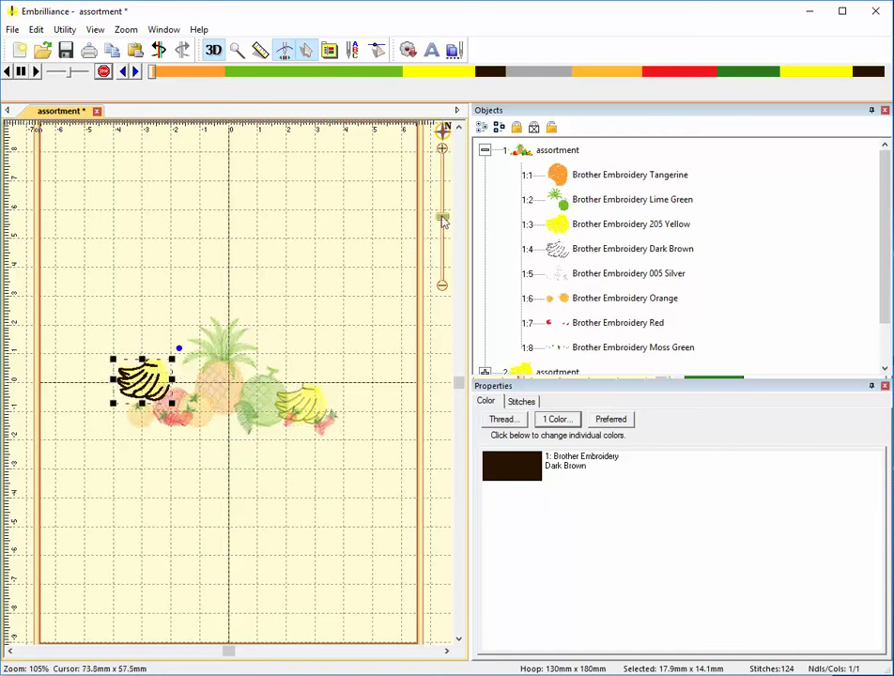
pyautogui.moveTo(442, 216); pyautogui.dragTo(444, 201)
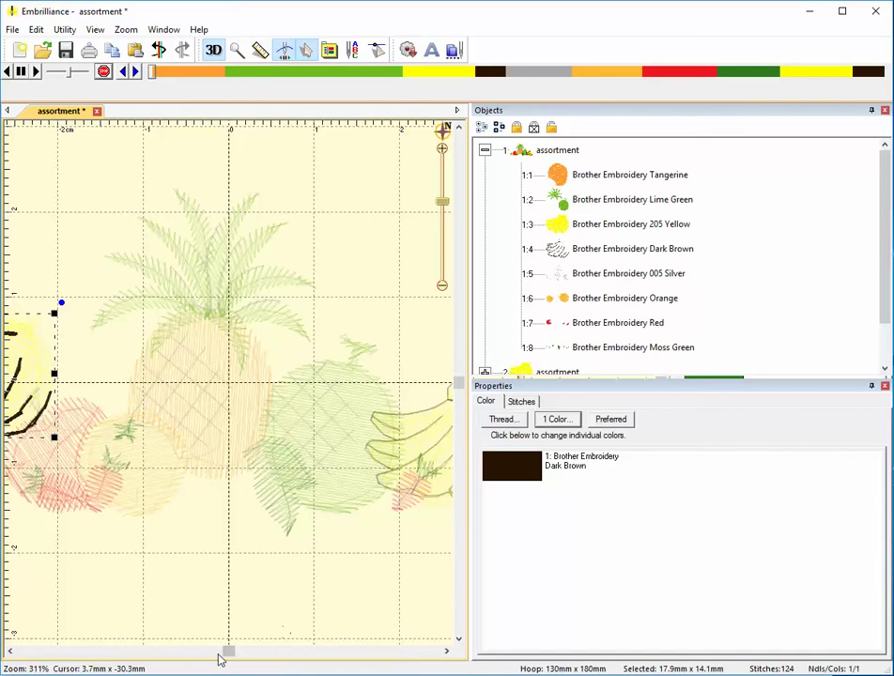
pyautogui.moveTo(226, 655); pyautogui.dragTo(160, 655)
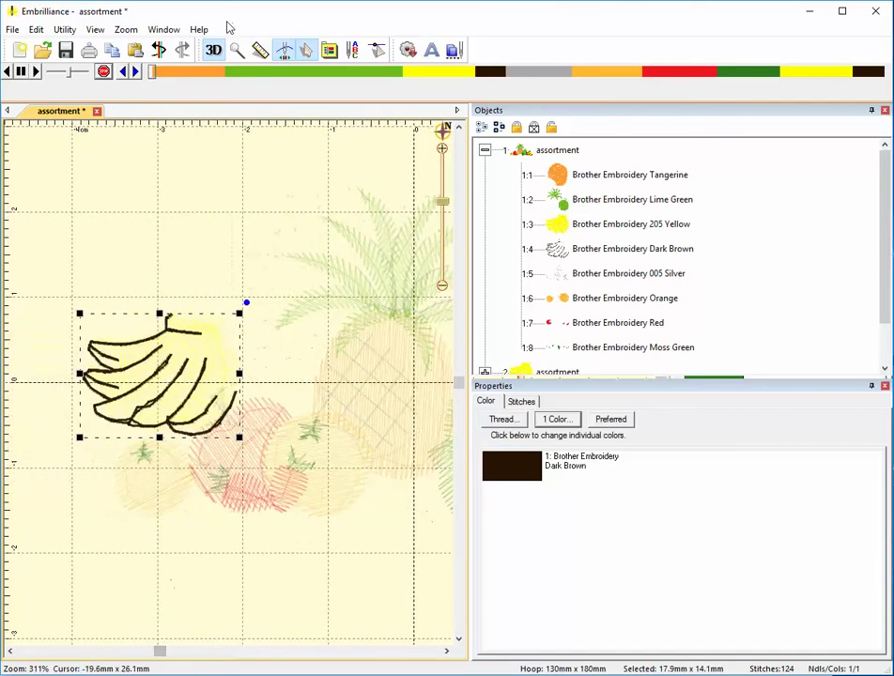
# - Nudge the yellow banana fill and its outline into alignment
pyautogui.click(212, 51)
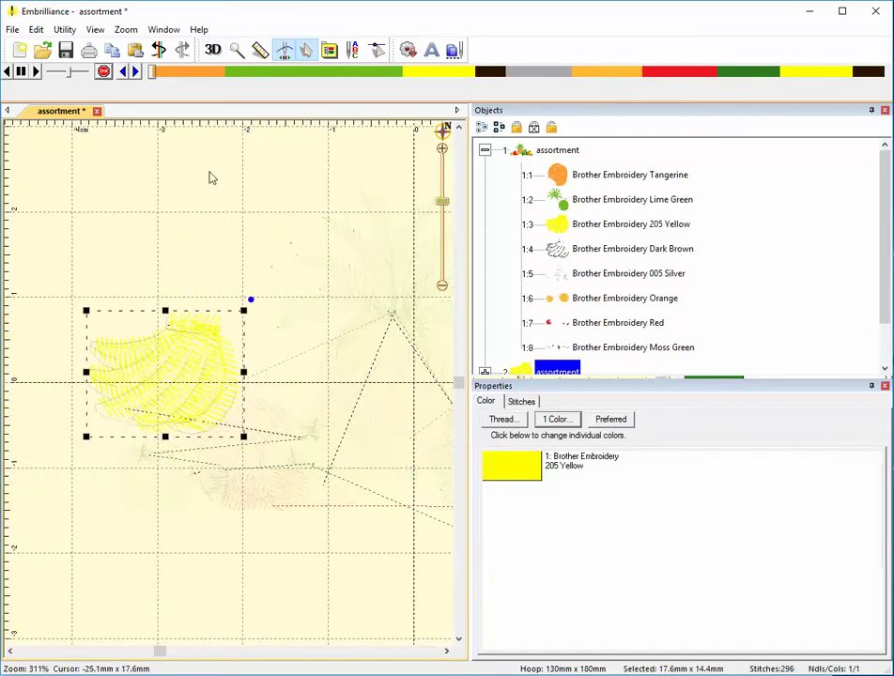
pyautogui.click(220, 55)
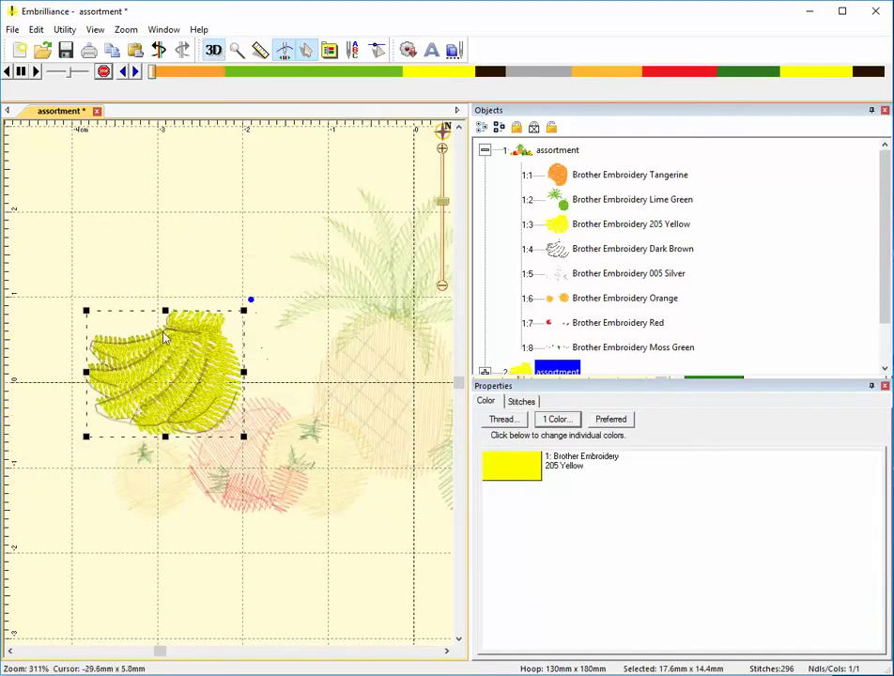
pyautogui.moveTo(167, 331); pyautogui.dragTo(172, 329)
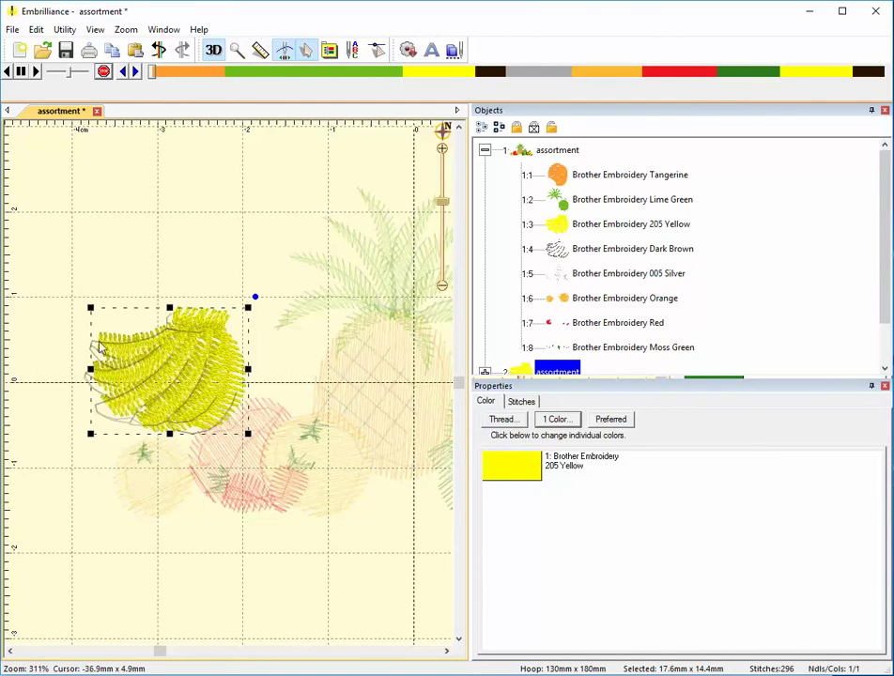
pyautogui.click(585, 277)
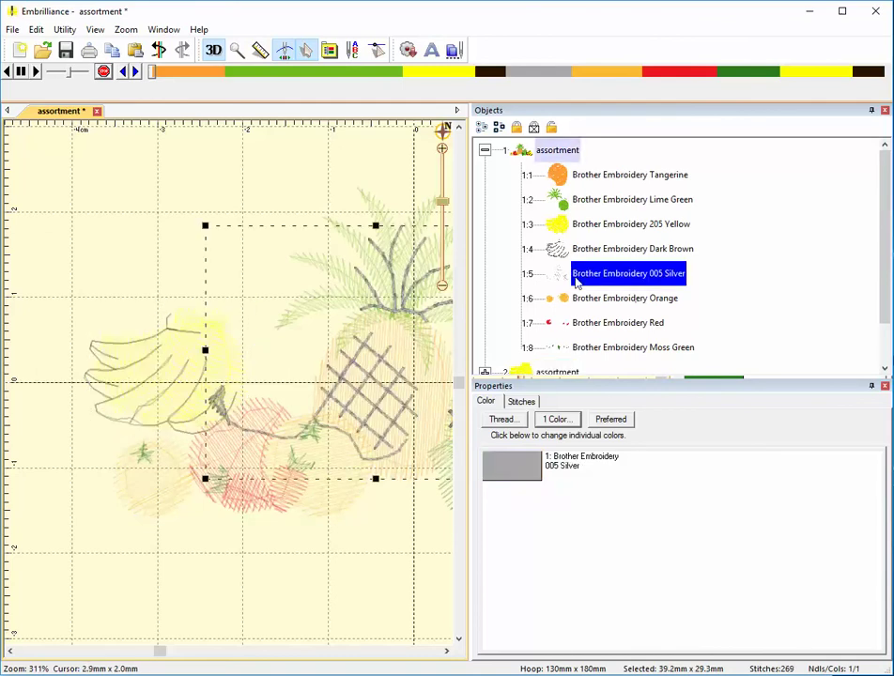
pyautogui.moveTo(169, 333); pyautogui.dragTo(177, 330)
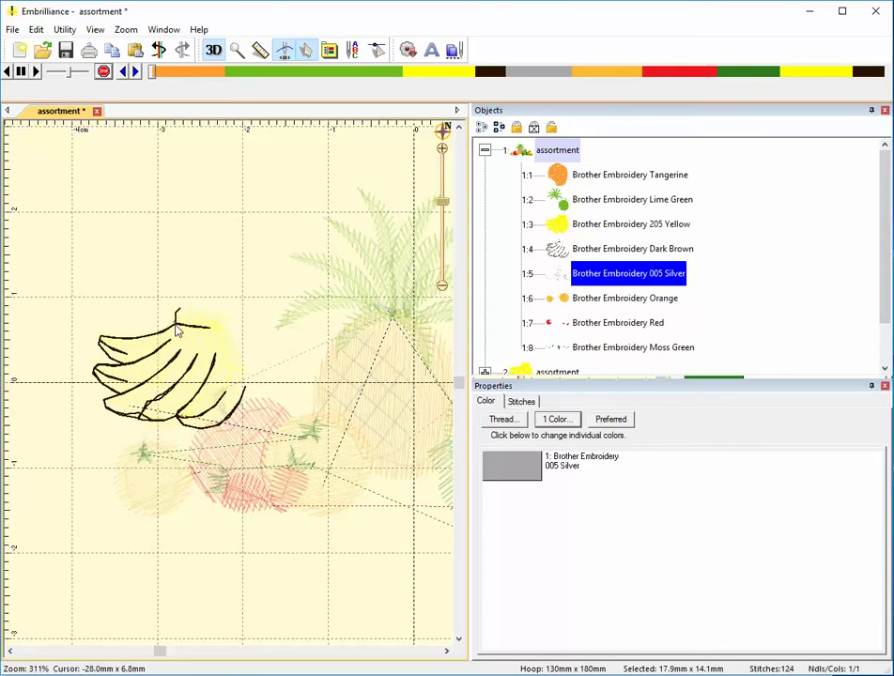
pyautogui.click(177, 330)
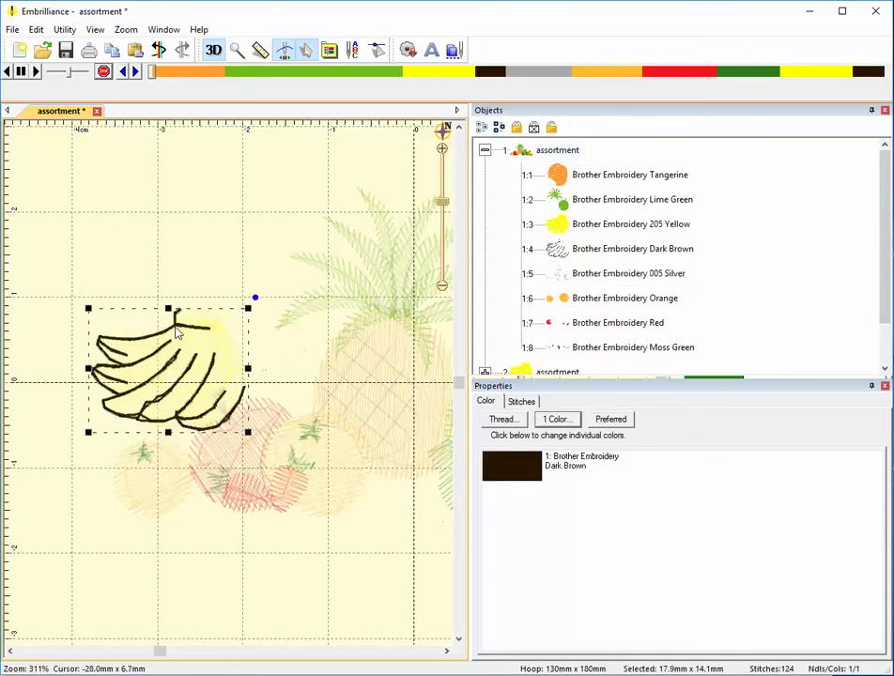
pyautogui.click(650, 276)
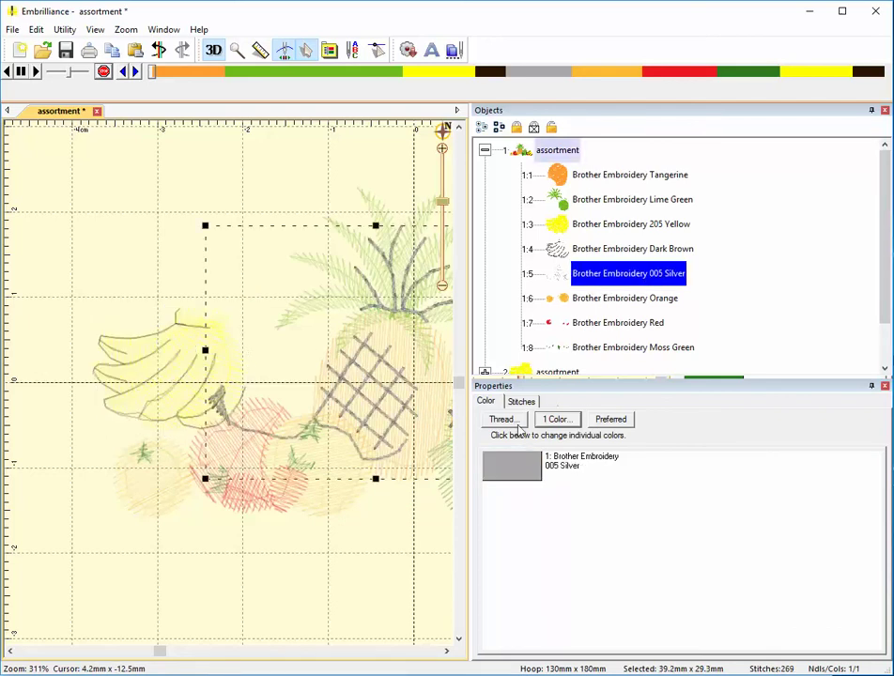
# - Recolour the pineapple outline and lattice object from 005 Silver to 100 Black
pyautogui.click(526, 465)
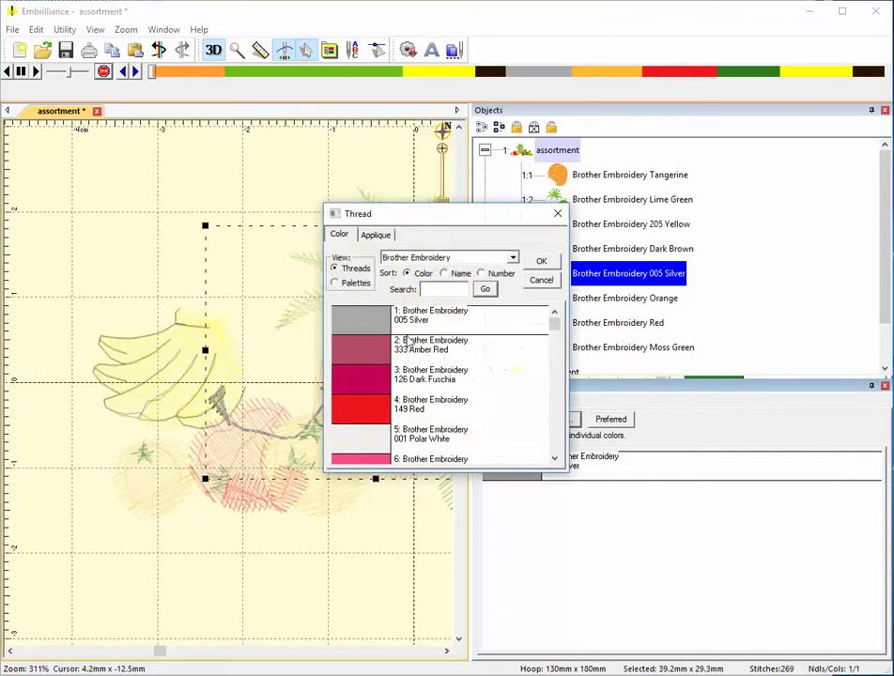
pyautogui.moveTo(555, 338)
pyautogui.mouseDown()
pyautogui.moveTo(555, 352)
pyautogui.moveTo(555, 342)
pyautogui.mouseUp()
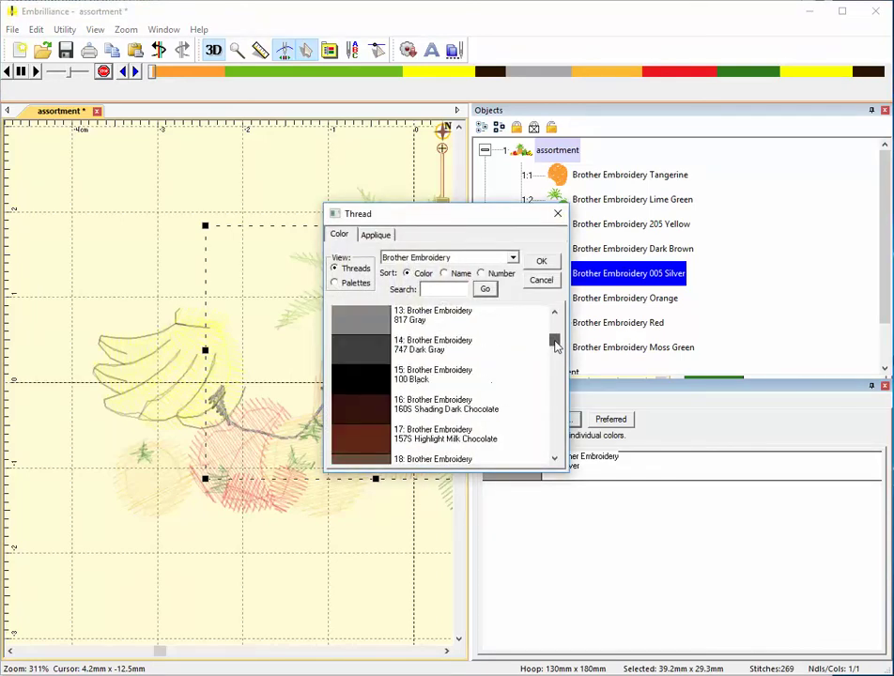
pyautogui.click(541, 262)
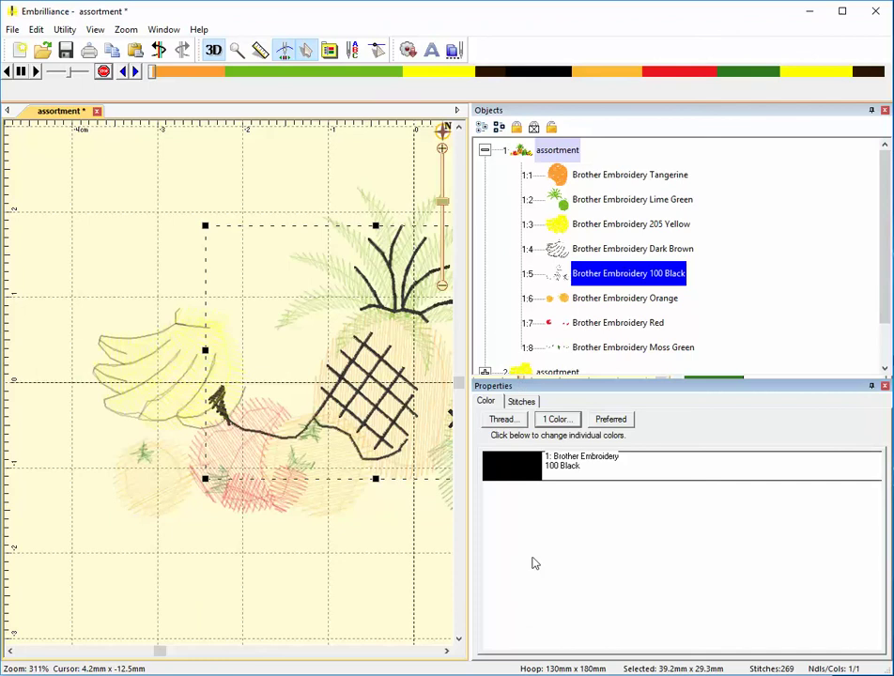
pyautogui.click(734, 300)
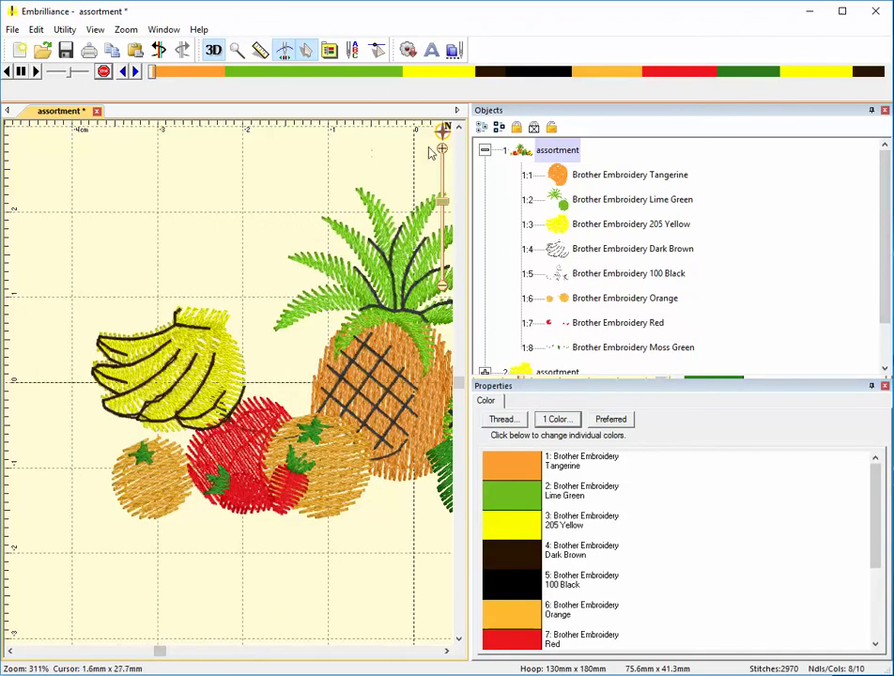
# - Zoom out to about 98% to view the whole hoop and finished design
pyautogui.moveTo(446, 204); pyautogui.dragTo(443, 222)
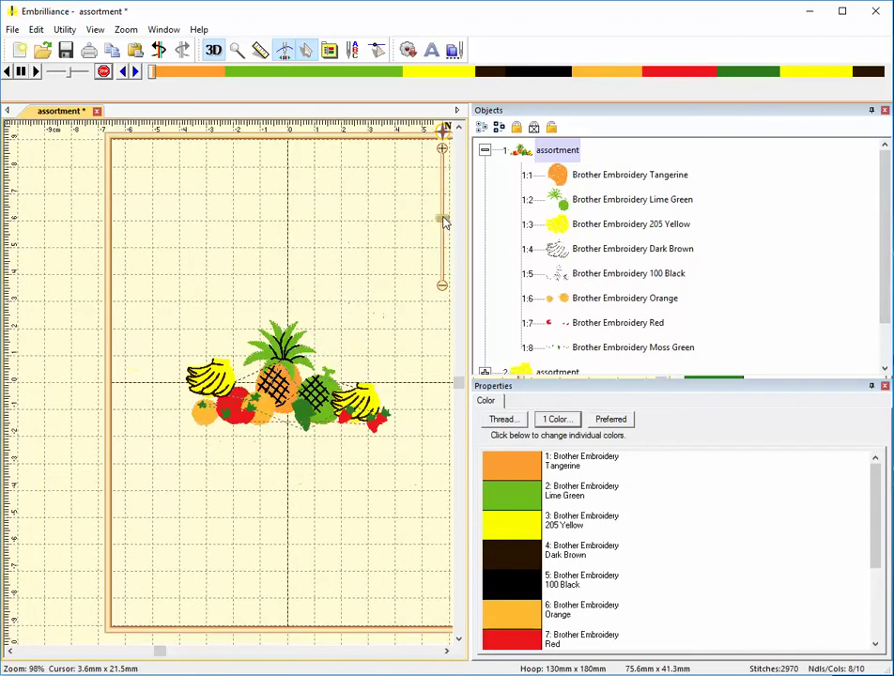